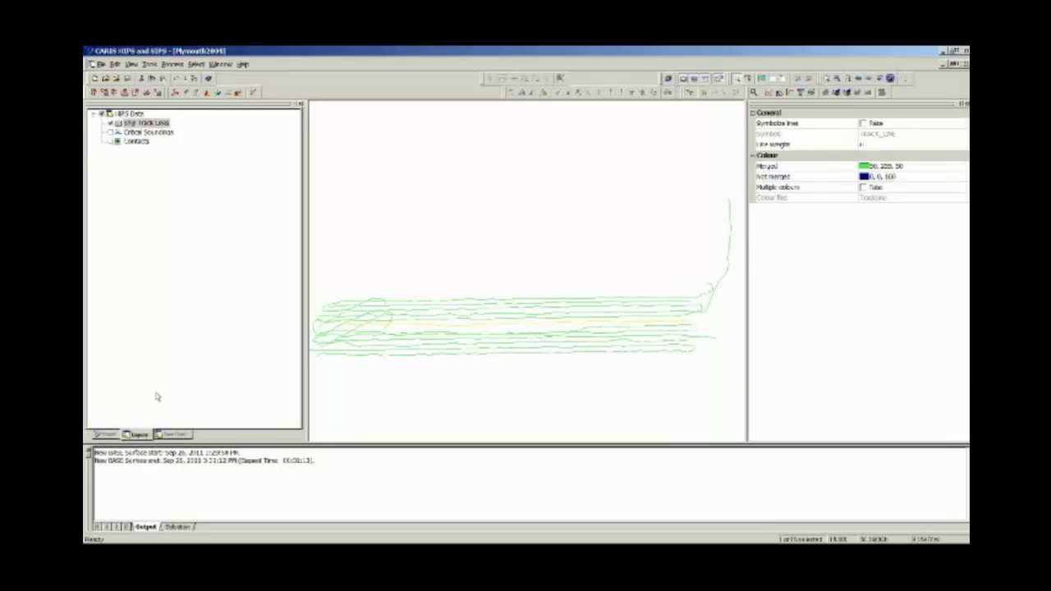
- Select the Vessel: 0725 2004 entry in the project tree and load it into the Vessel Editor
click(115, 435)
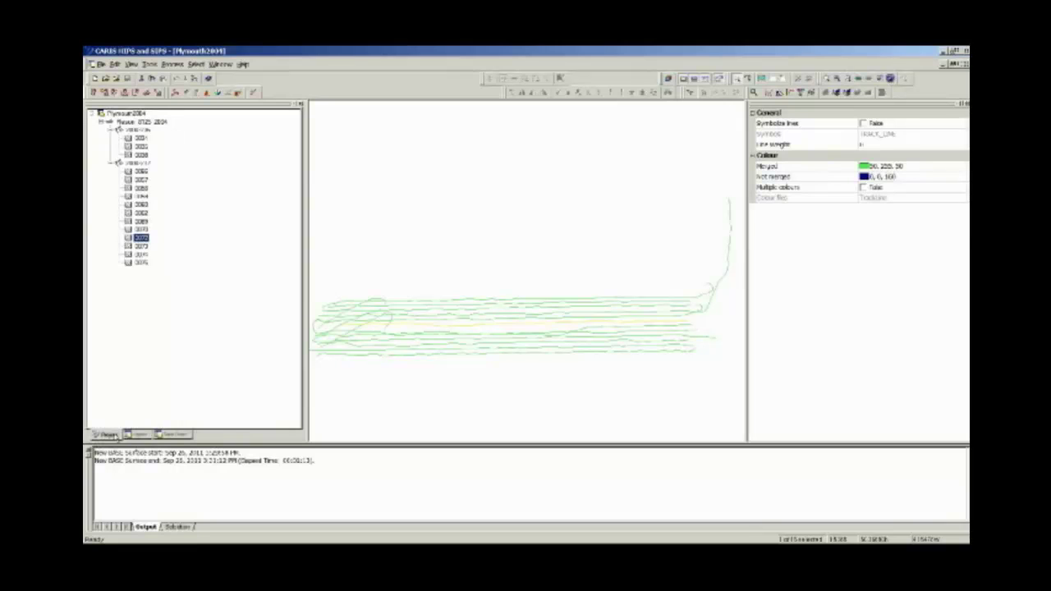
click(155, 121)
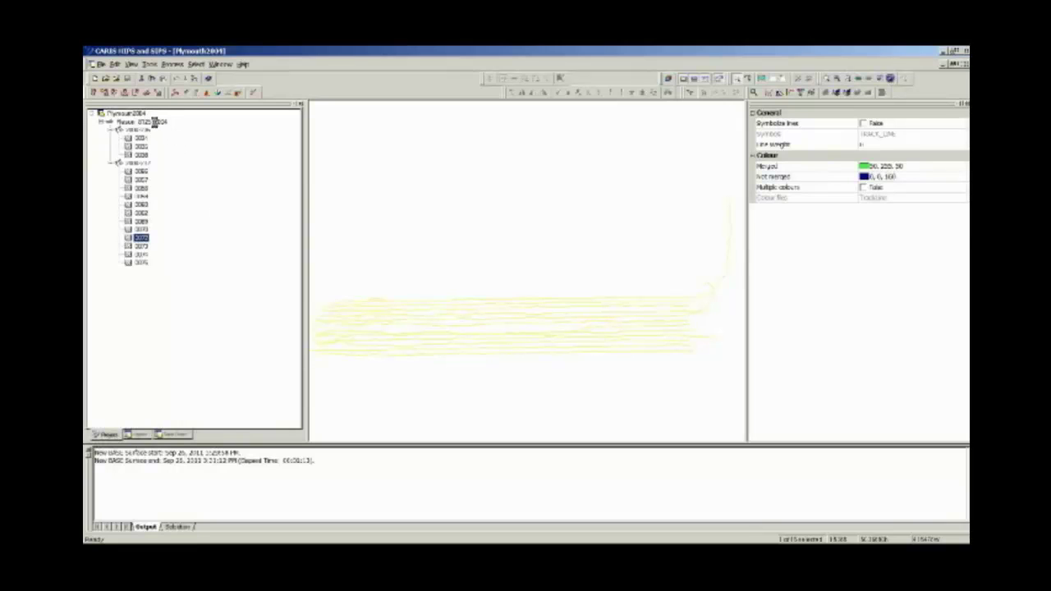
click(155, 121)
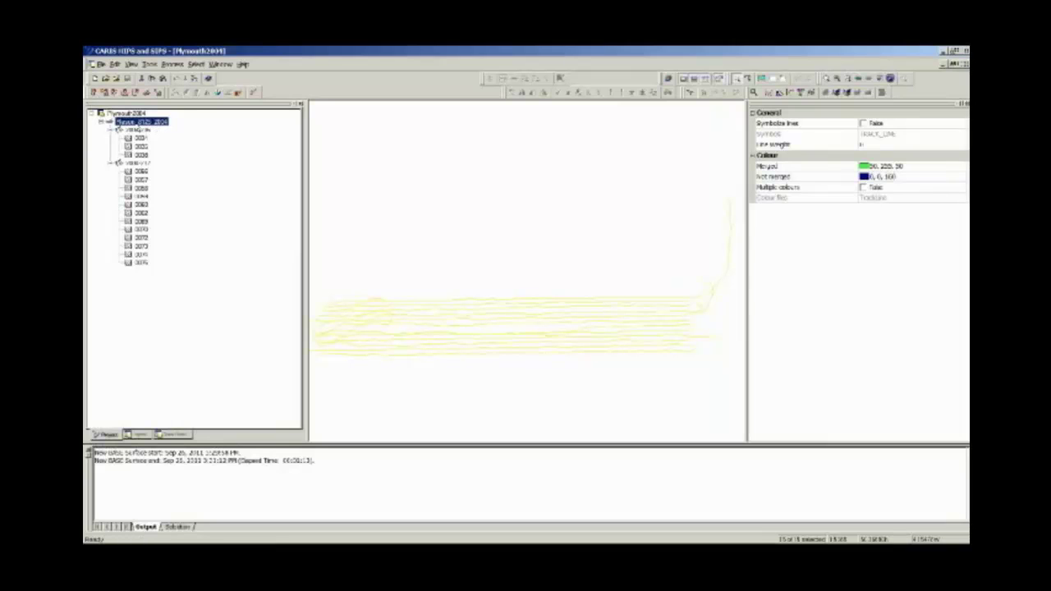
click(94, 90)
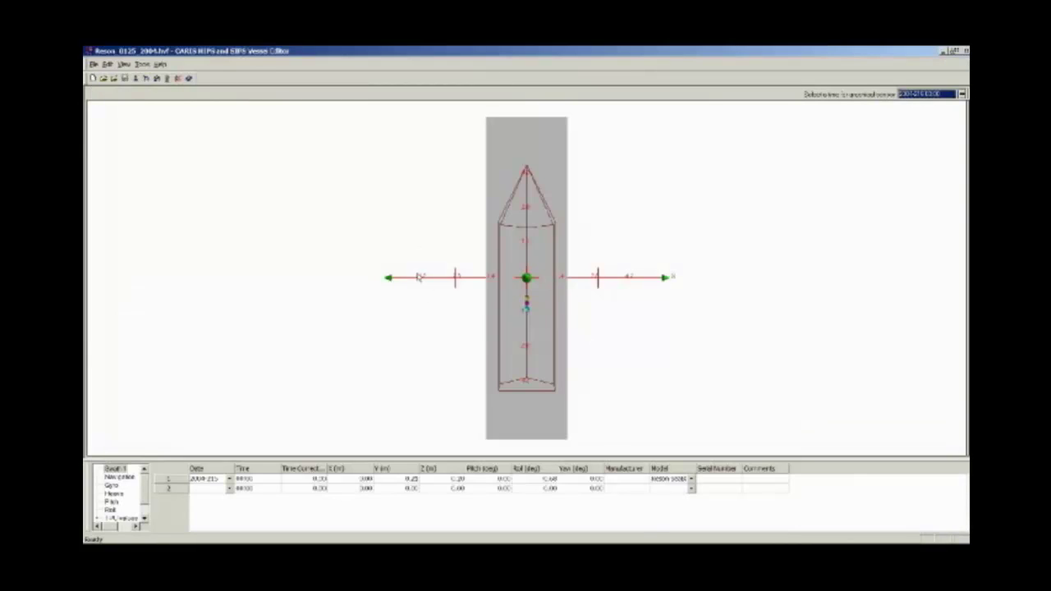
- Activate the TPU sensor through the Active Sensors list
click(109, 64)
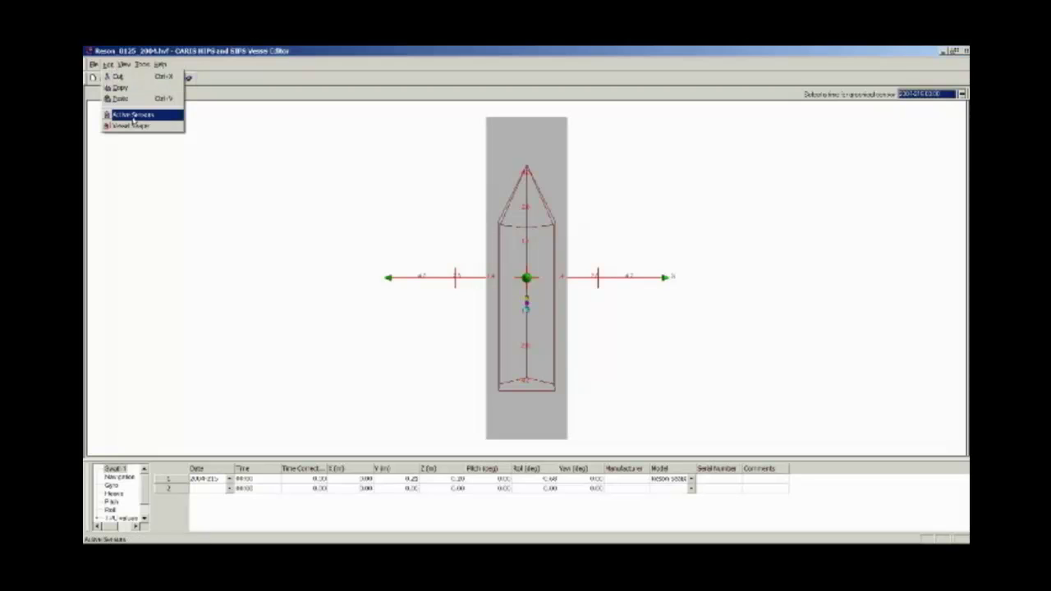
click(134, 121)
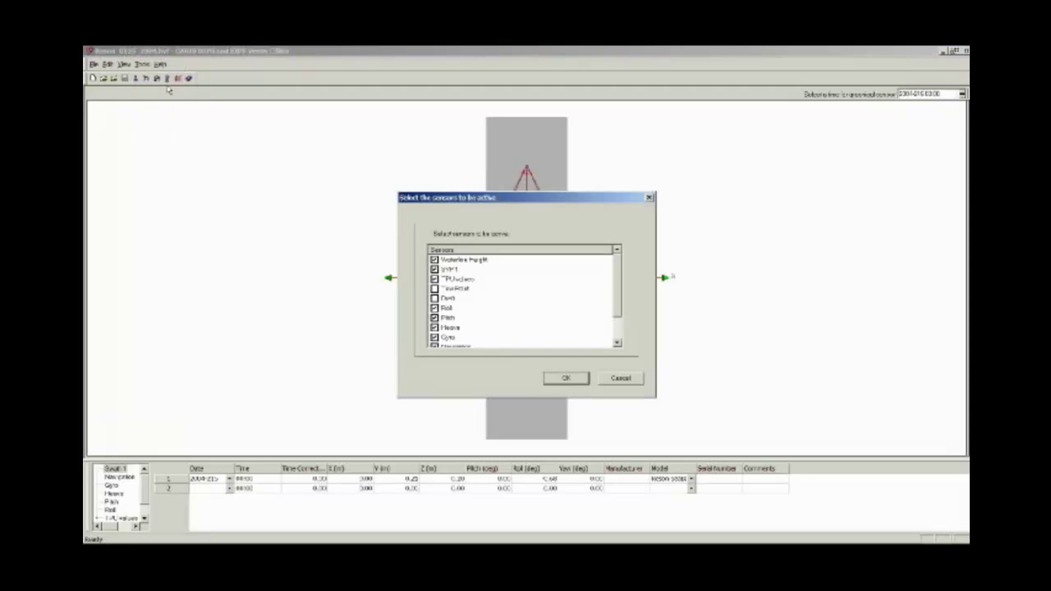
click(458, 279)
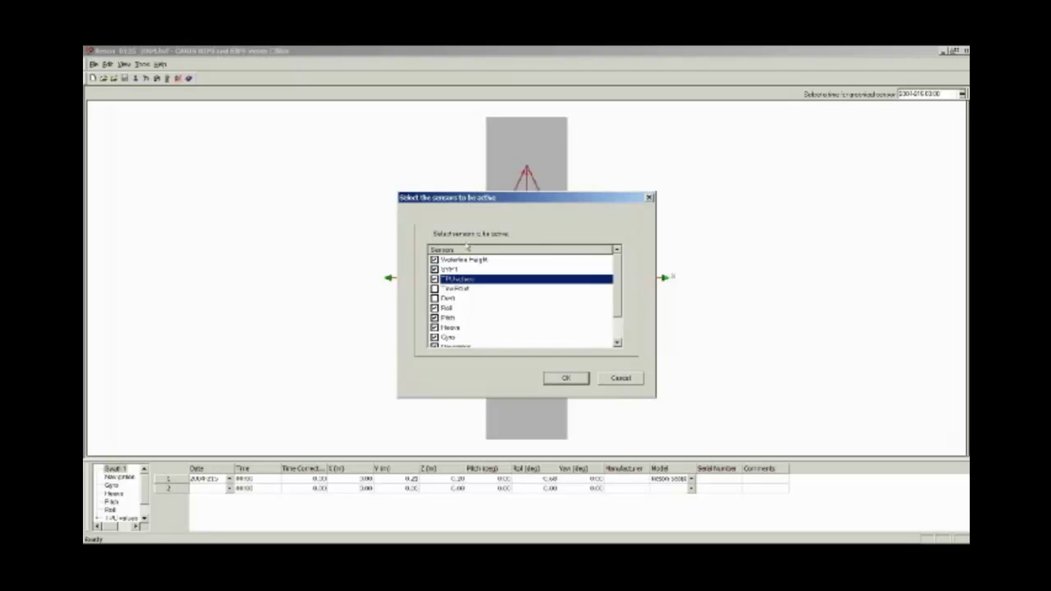
click(577, 381)
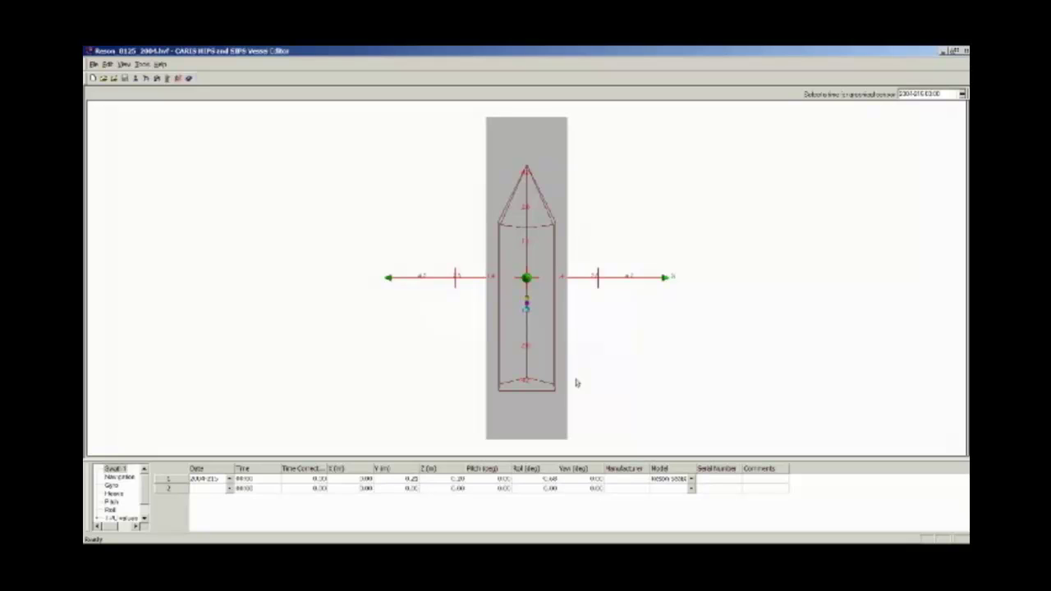
scroll(144, 487, down, 1)
- Expand the TPU sensor and show its MRU and navigation-to-transducer offsets table
scroll(145, 487, down, 1)
click(121, 502)
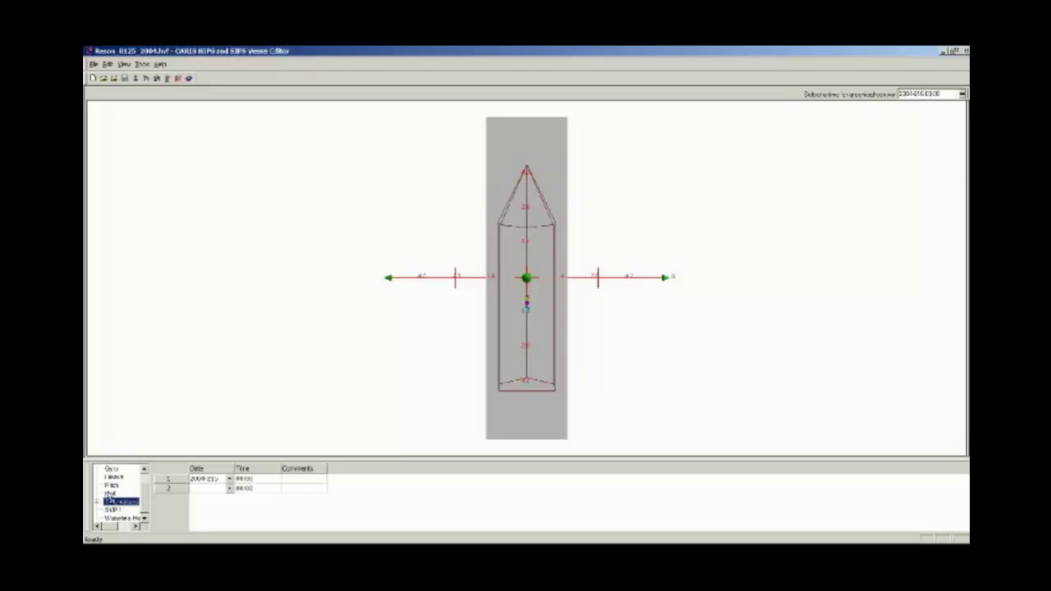
click(96, 502)
click(124, 510)
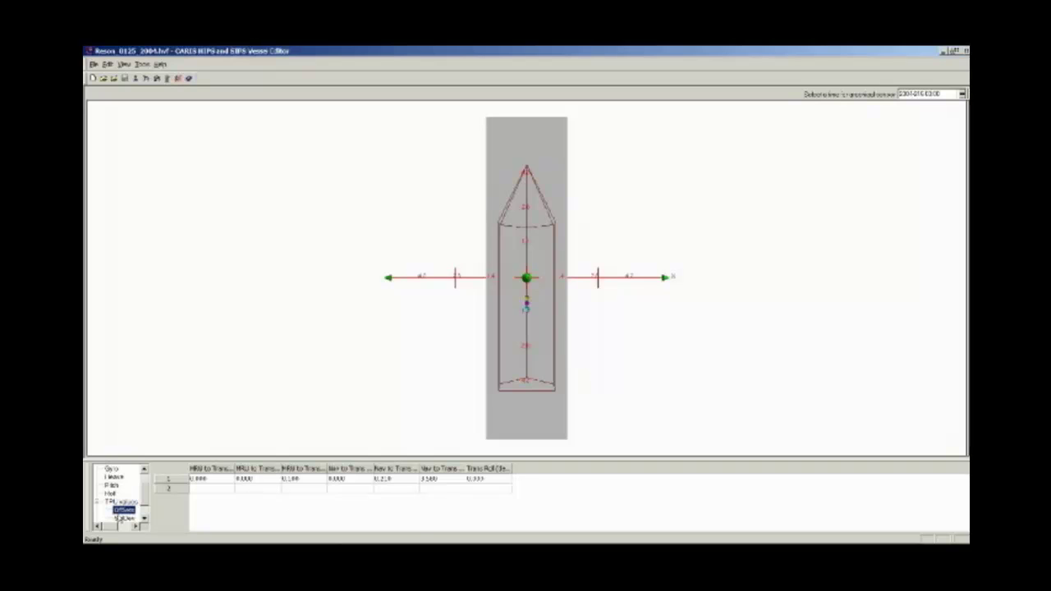
- Show the TPU StdDev grid with gyro, heave, roll and pitch accuracies
click(121, 519)
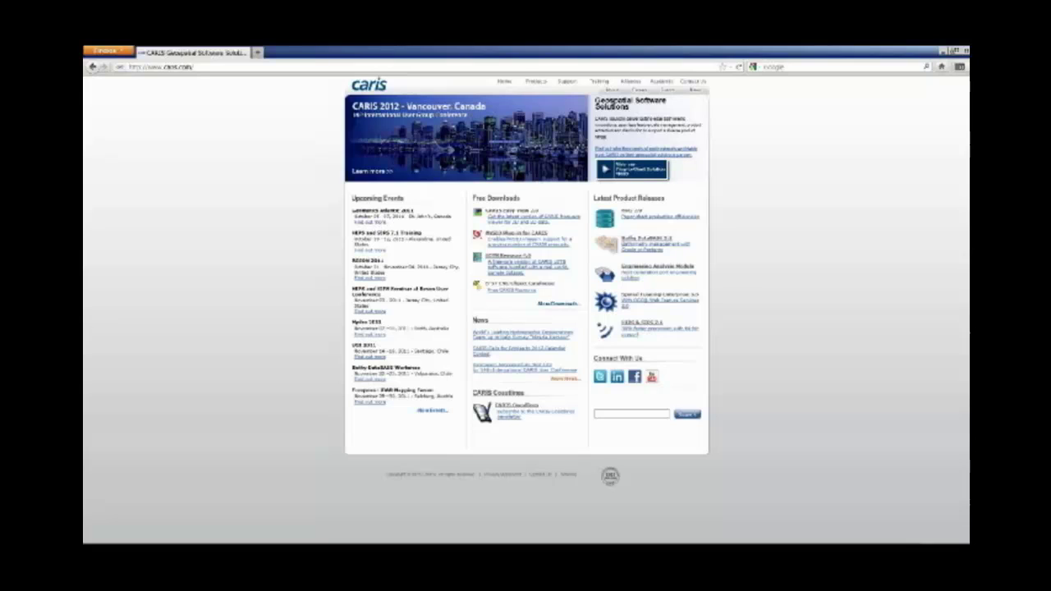
click(207, 66)
text(w)
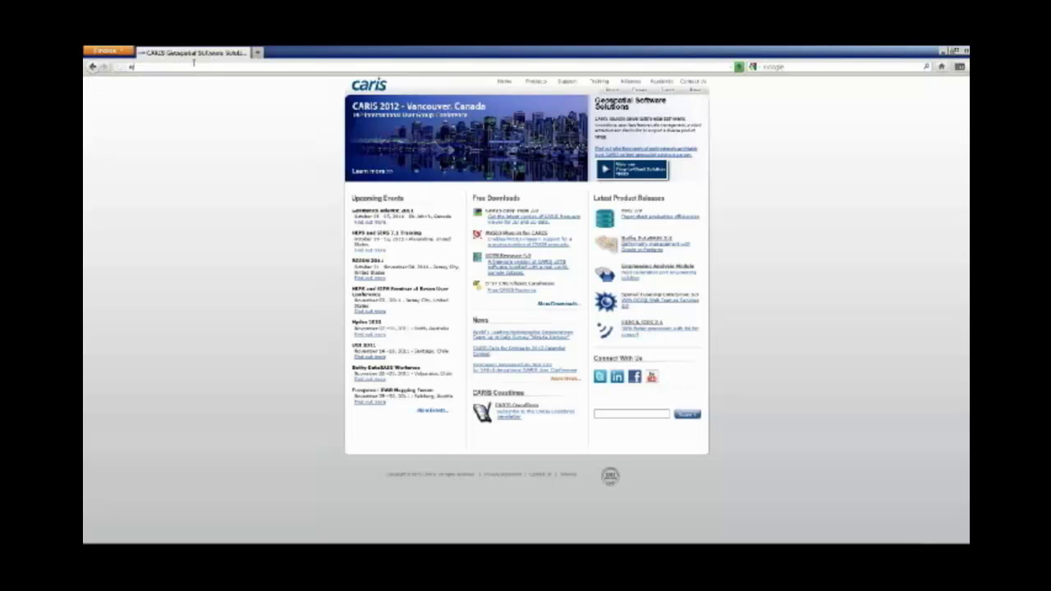
text(ww.caris.com/)
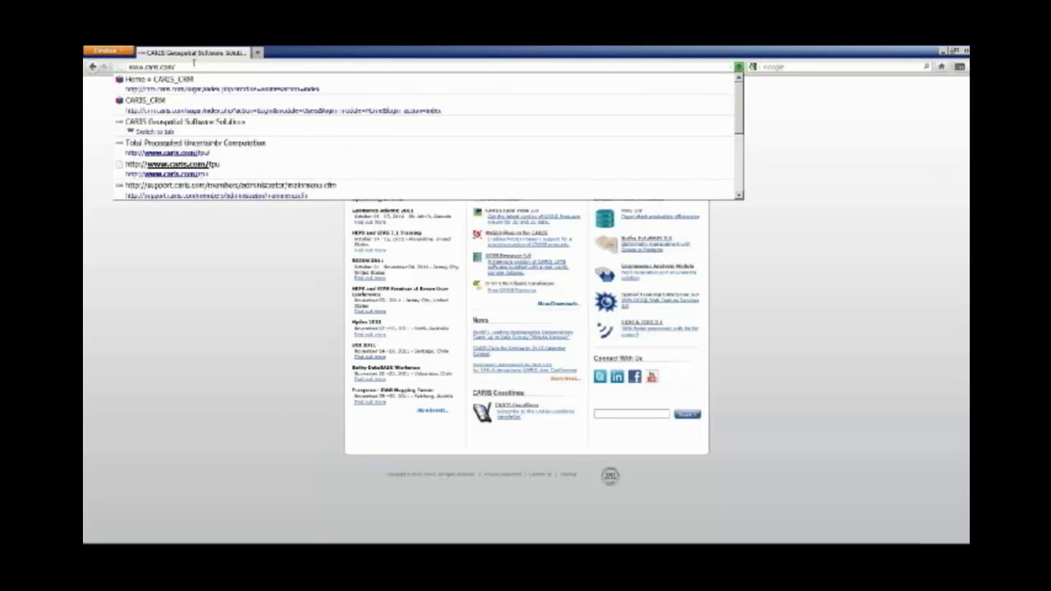
text(tpu)
key(Return)
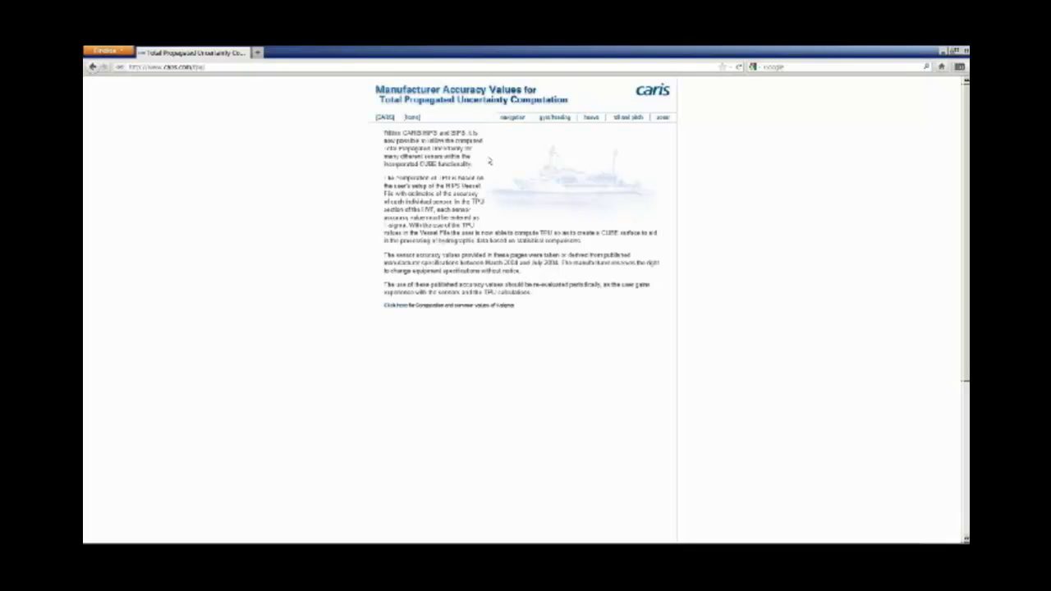
- Review the navigation sensors' manufacturer accuracy table, then switch back to CARIS
click(514, 118)
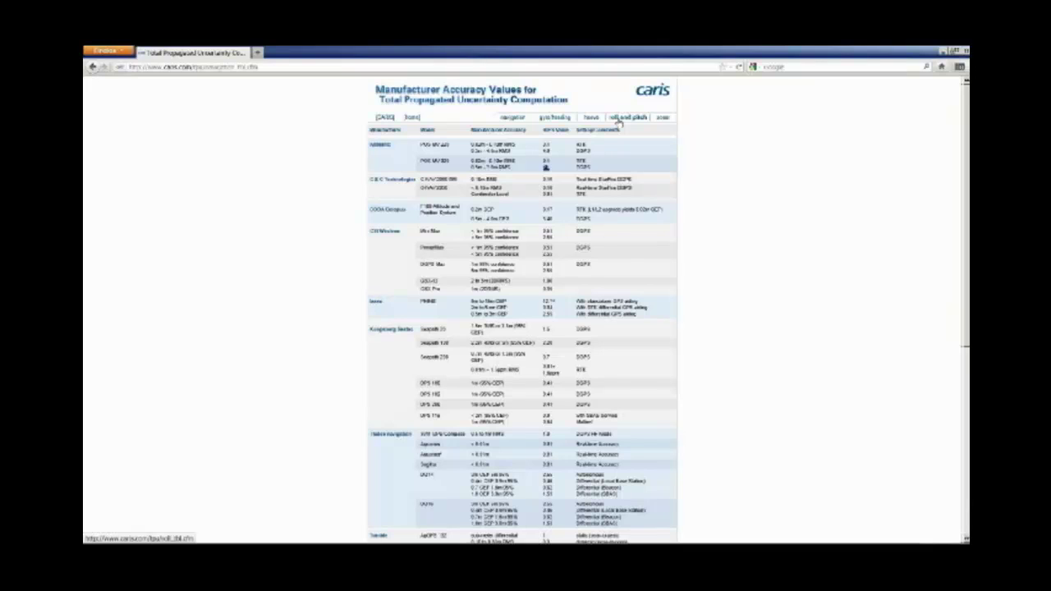
key(alt+Tab)
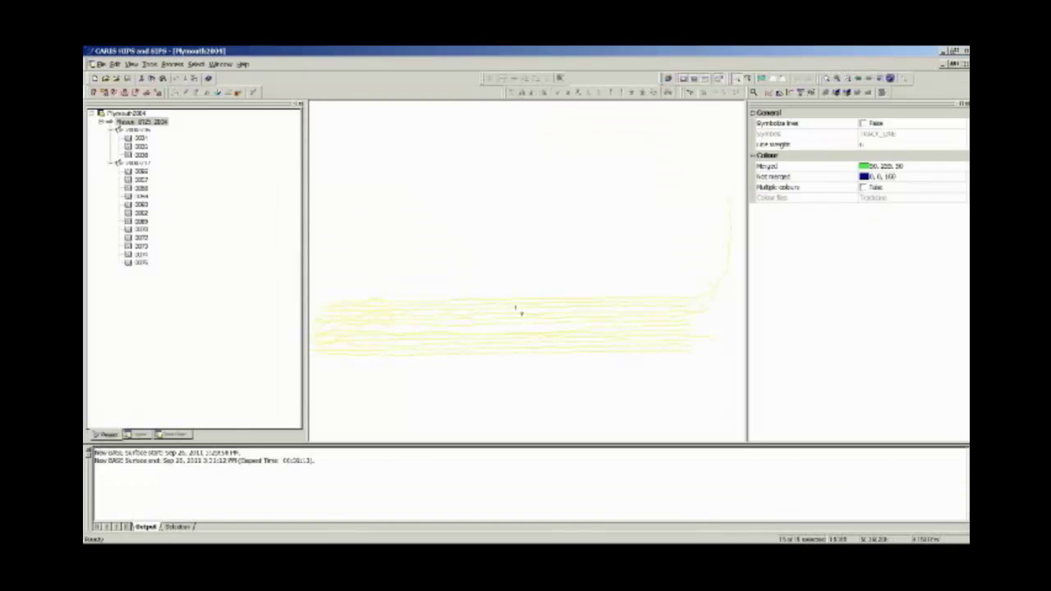
- Check the Compute TPU settings with line 2086 selected, then open line 2072 in Swath Editor
click(575, 304)
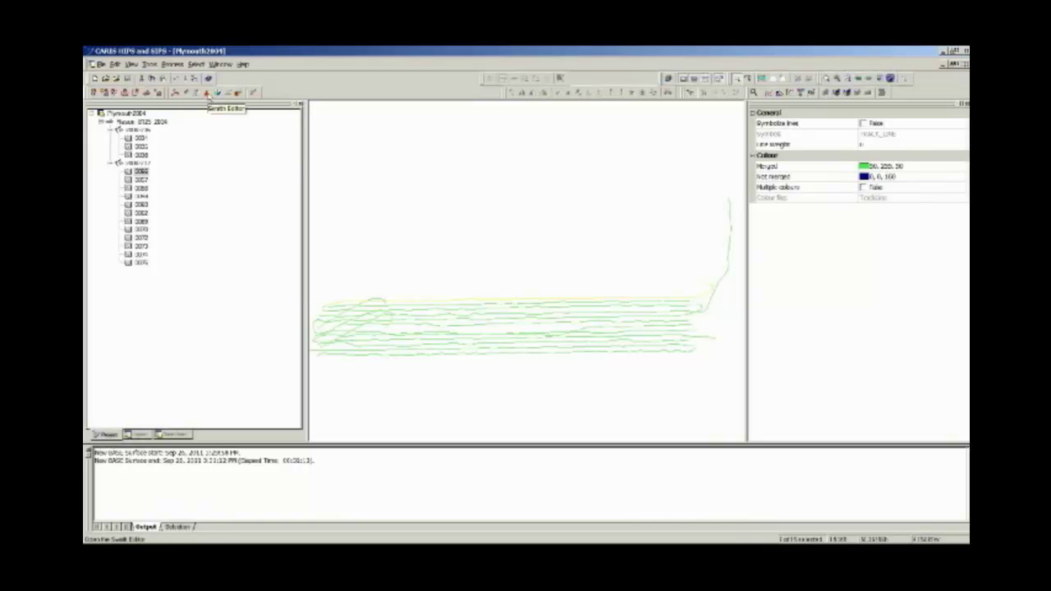
click(173, 63)
click(185, 161)
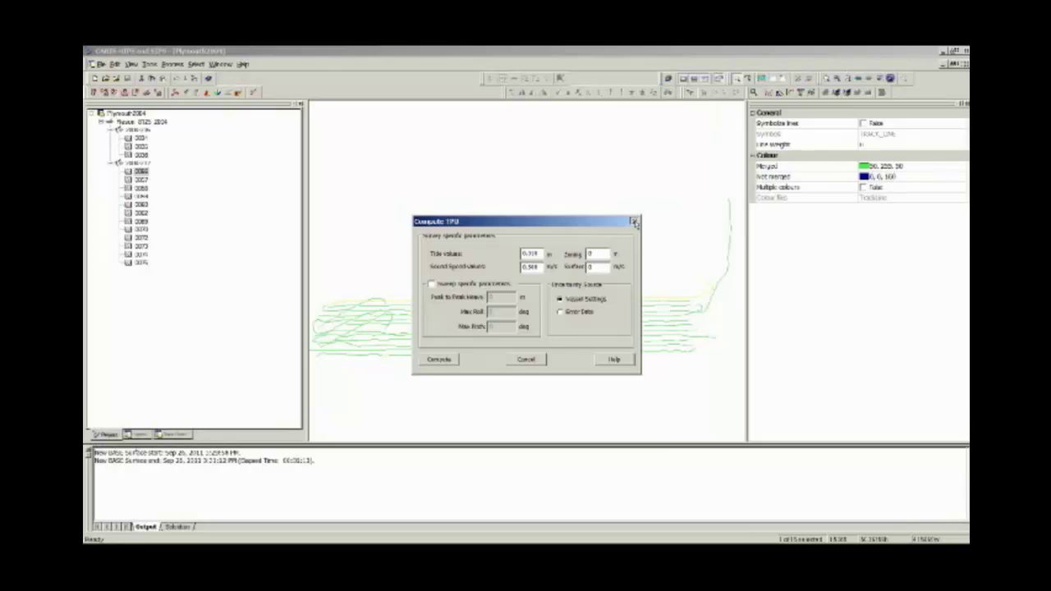
click(635, 222)
click(510, 327)
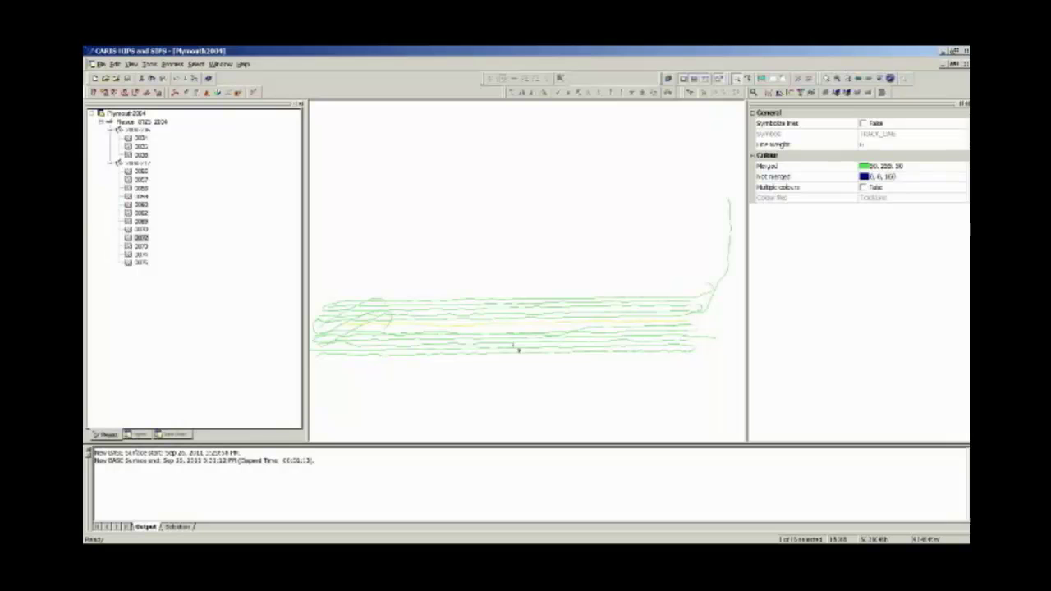
click(206, 93)
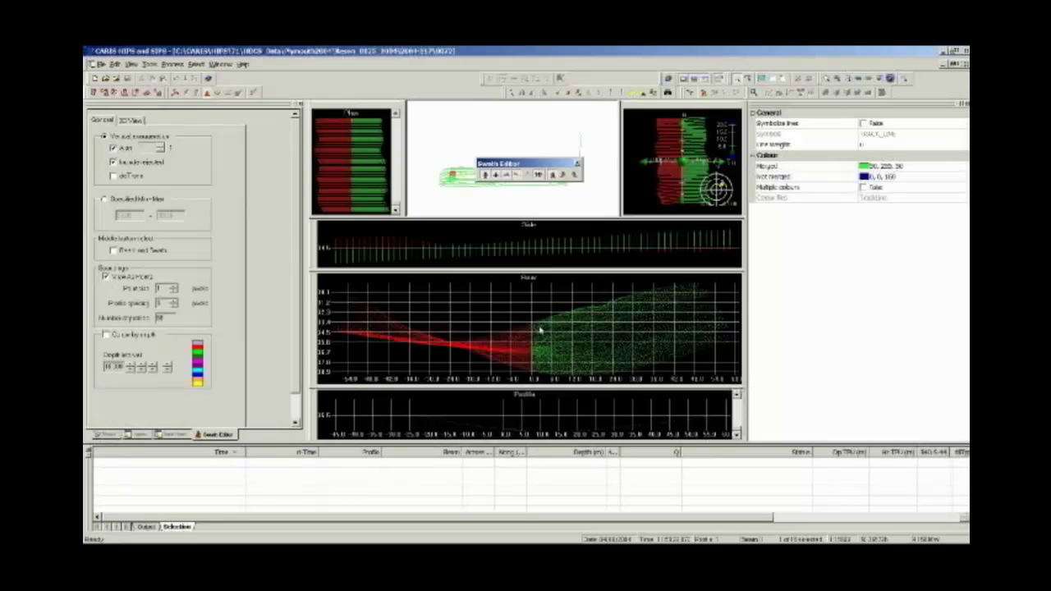
- Query soundings in the rear view and along profile 1 to read Dp TPU and Hz TPU
right_click(535, 326)
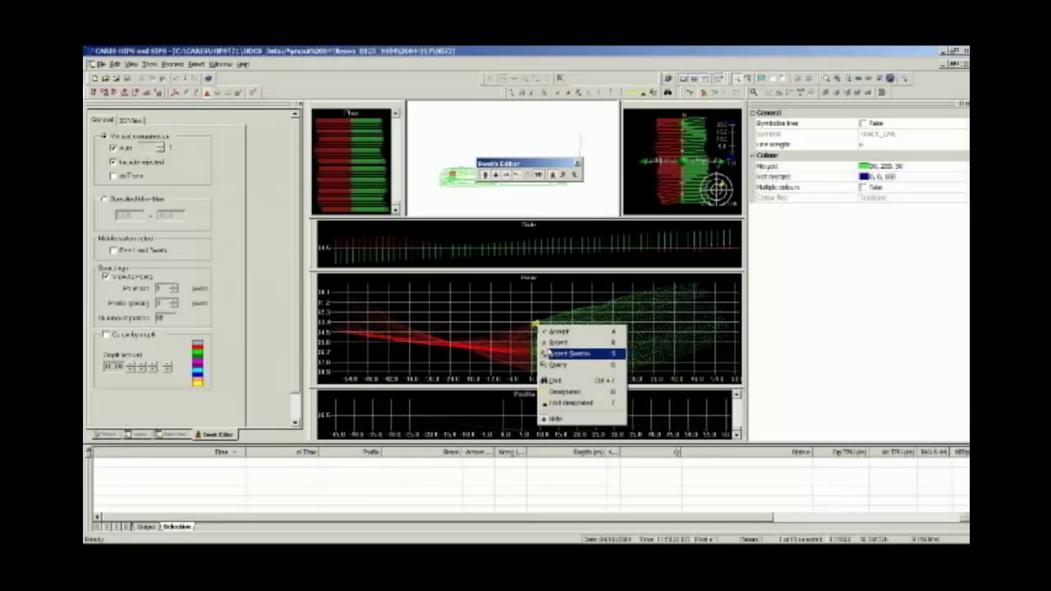
click(609, 366)
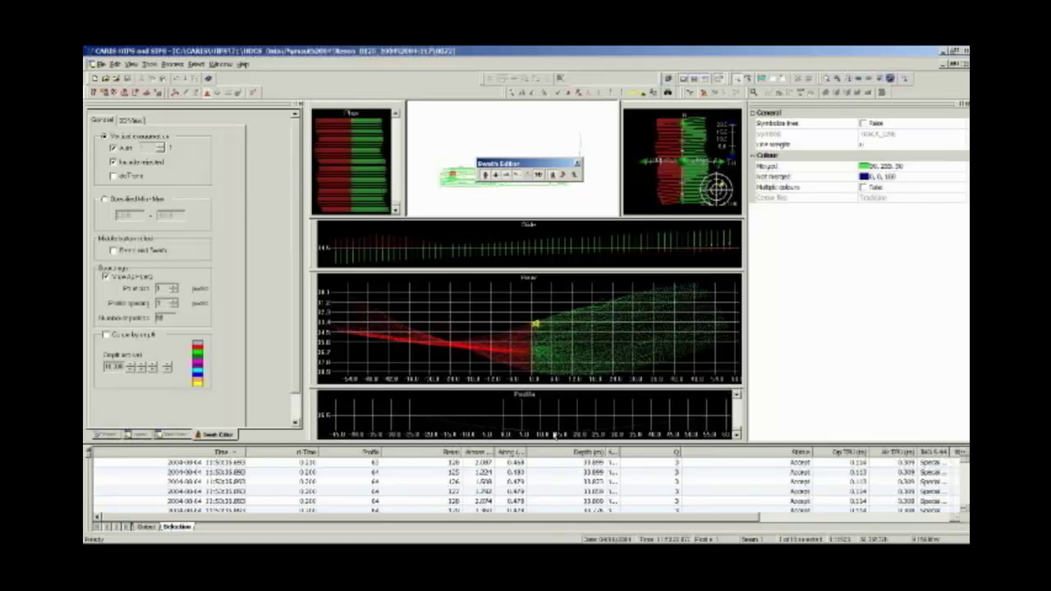
click(506, 431)
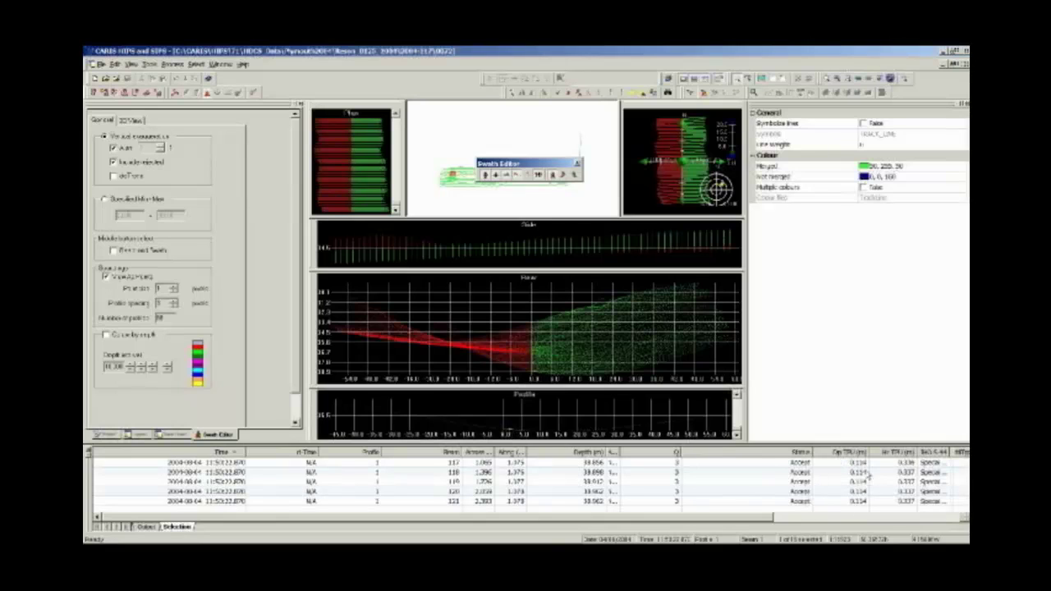
click(716, 415)
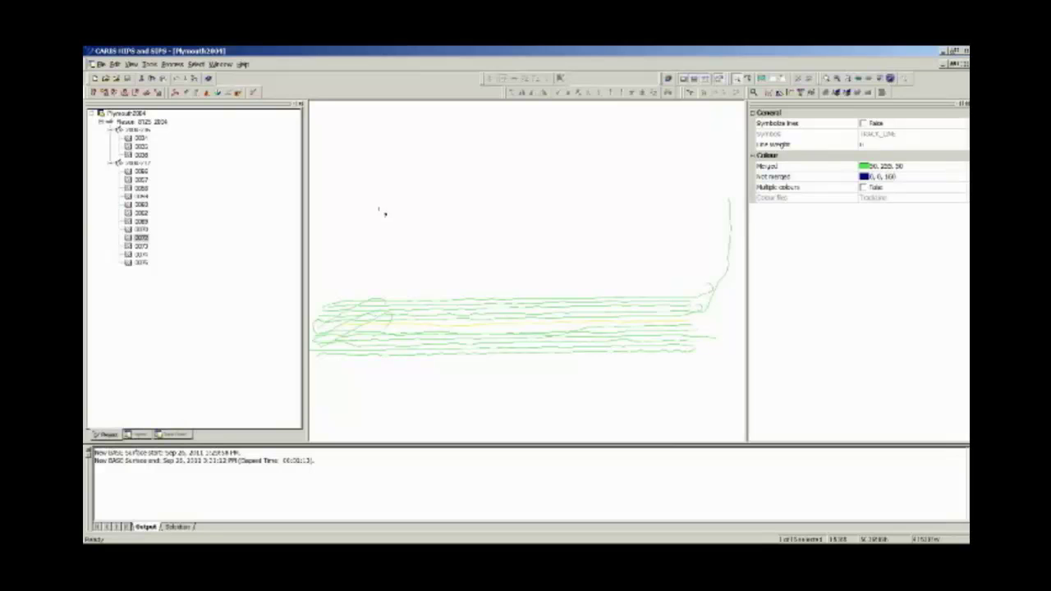
- Create UTM - WGS84 field sheet Test with extents from the survey data, and select it in Layers
click(172, 64)
click(182, 76)
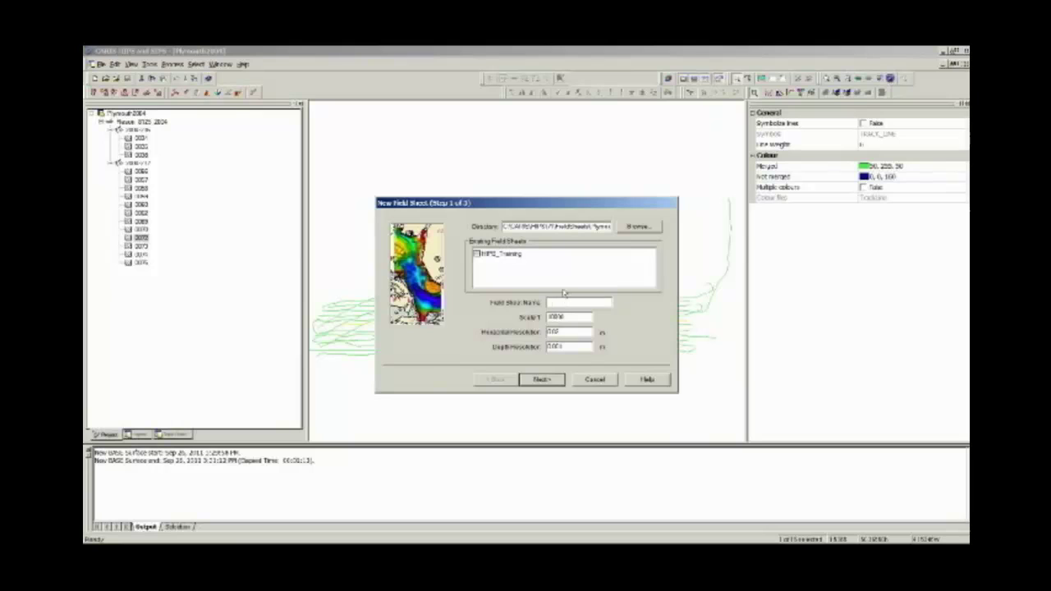
click(554, 379)
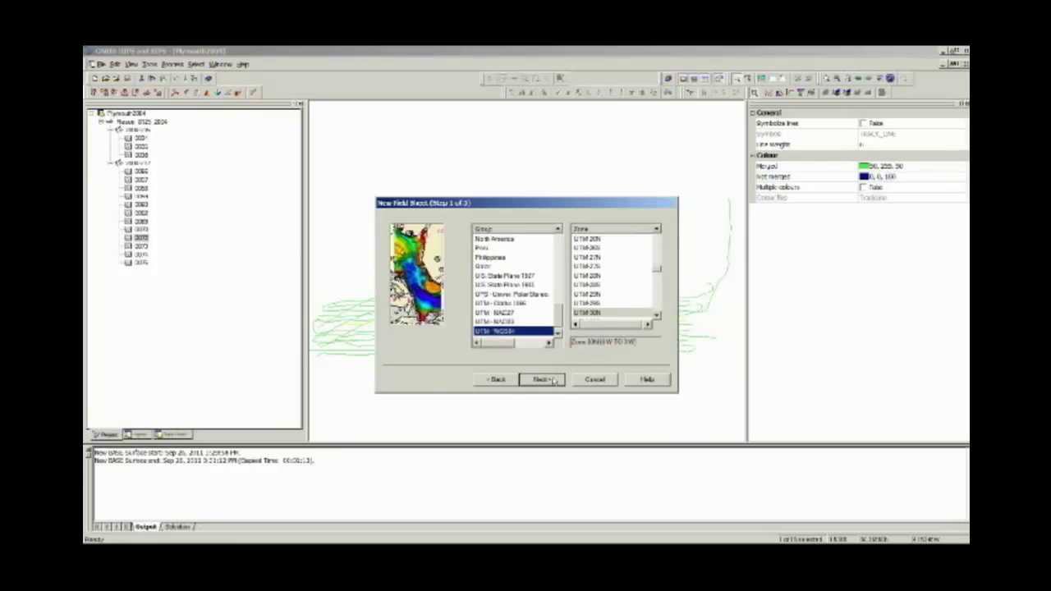
click(545, 382)
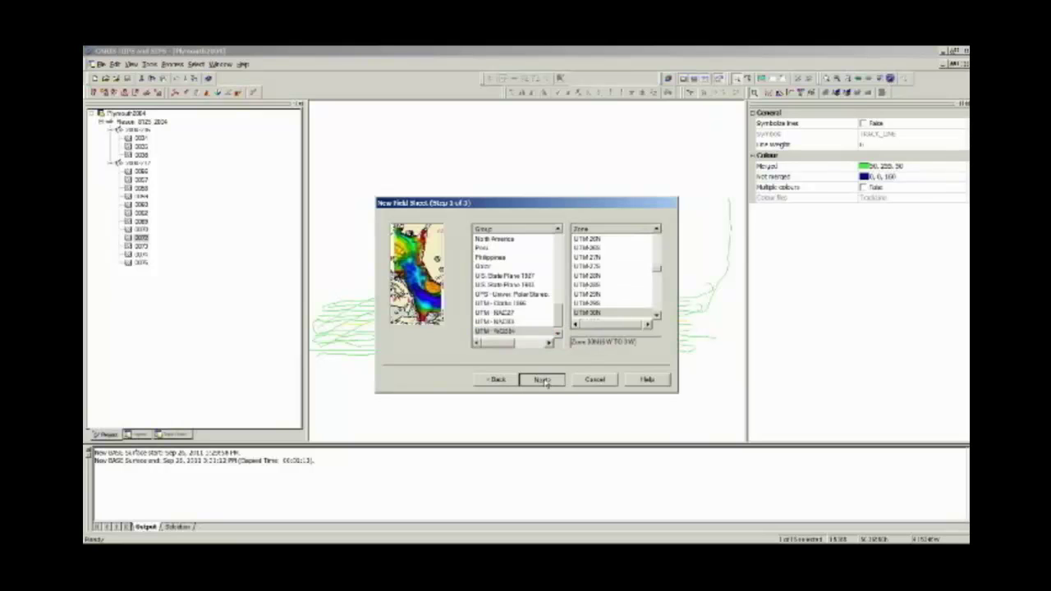
click(542, 338)
click(542, 380)
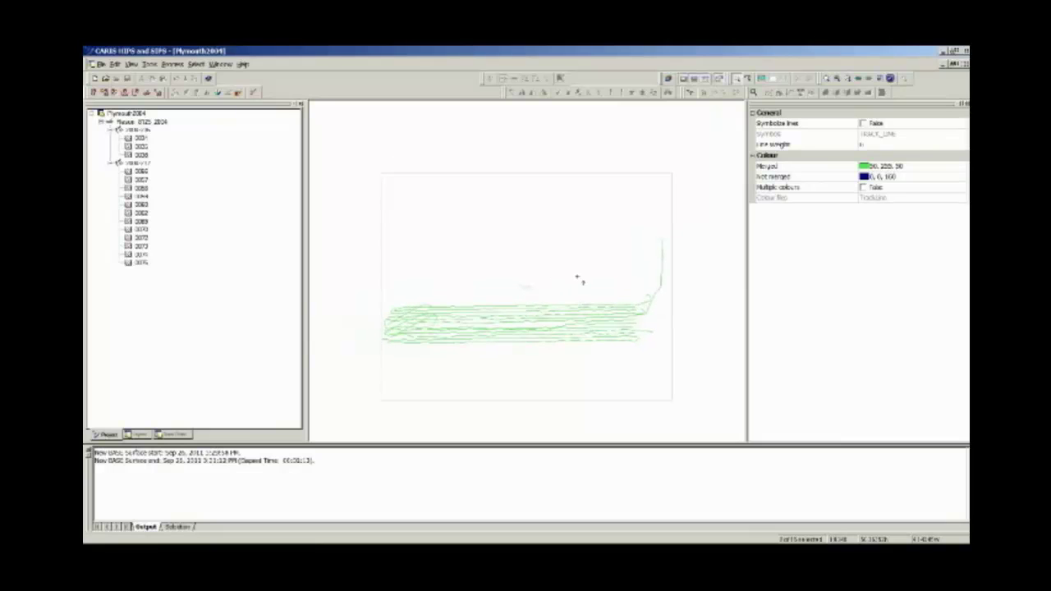
click(141, 434)
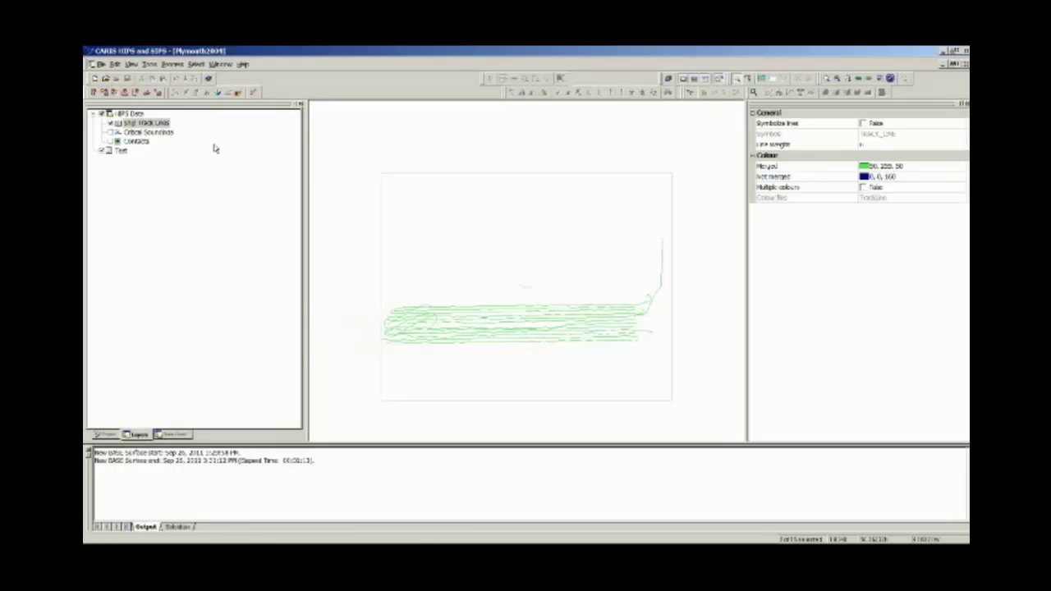
click(121, 151)
right_click(121, 151)
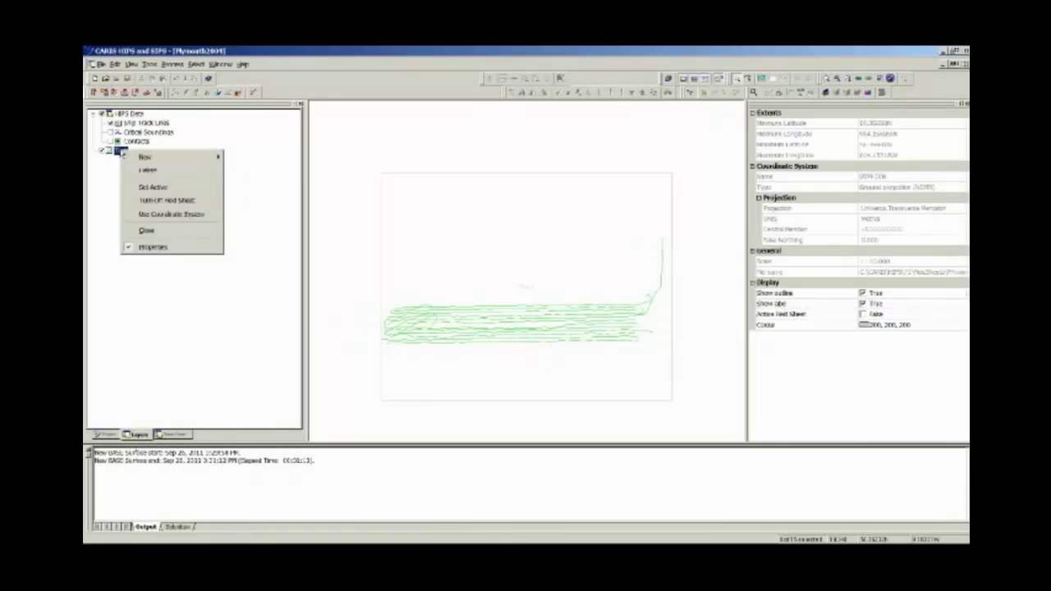
mouse_move(148, 158)
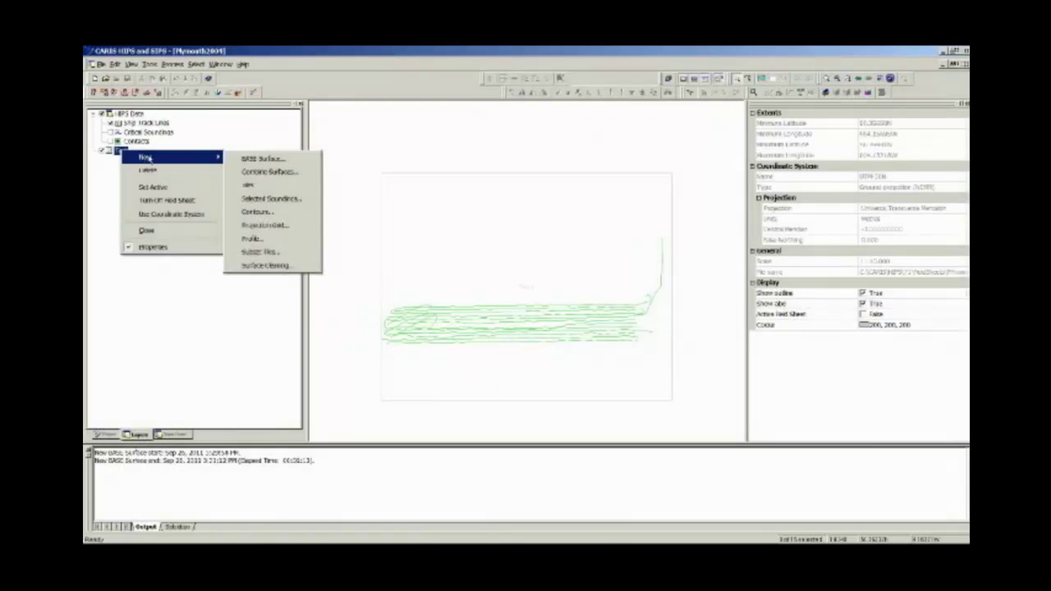
click(301, 164)
text(CUBE_50cm)
click(534, 392)
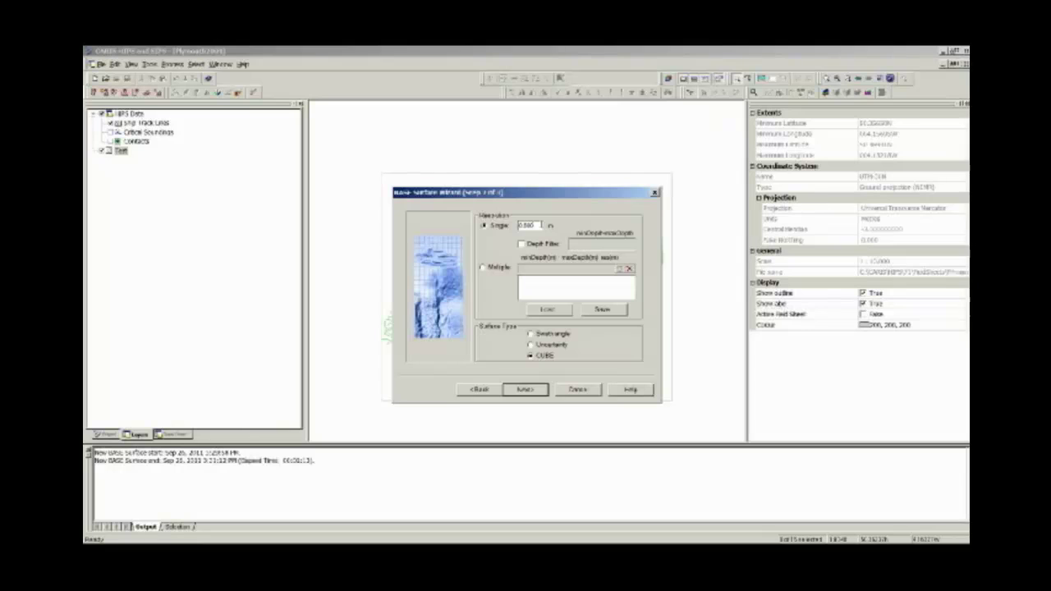
click(528, 355)
click(535, 391)
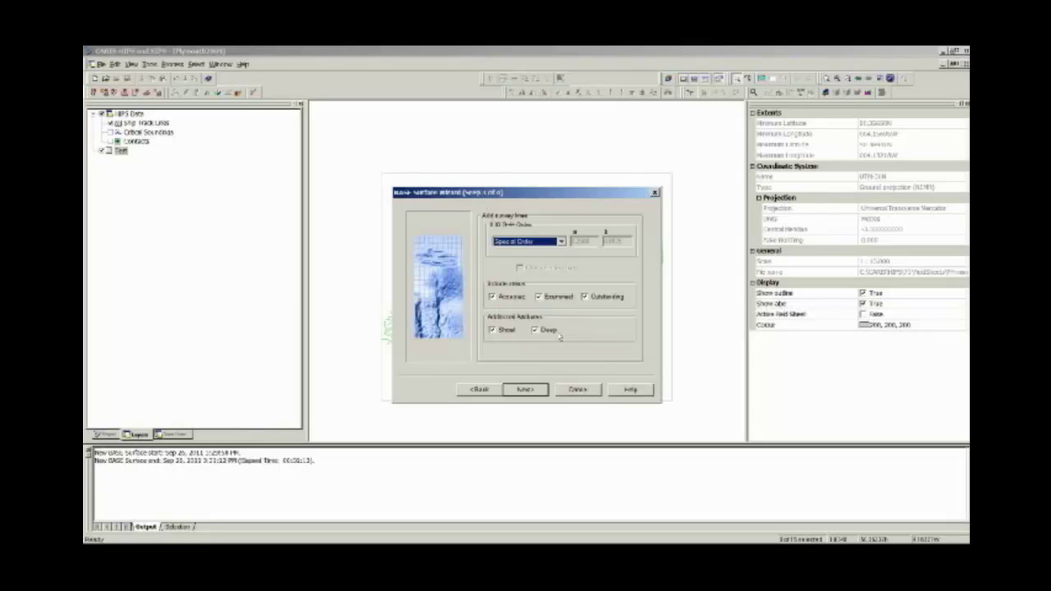
click(538, 394)
click(585, 228)
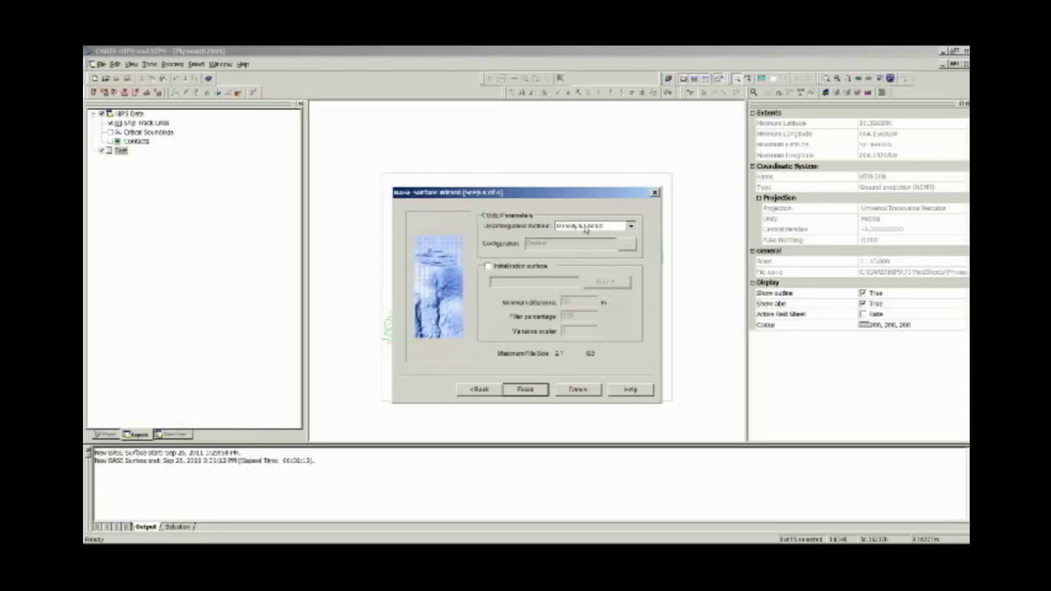
click(586, 232)
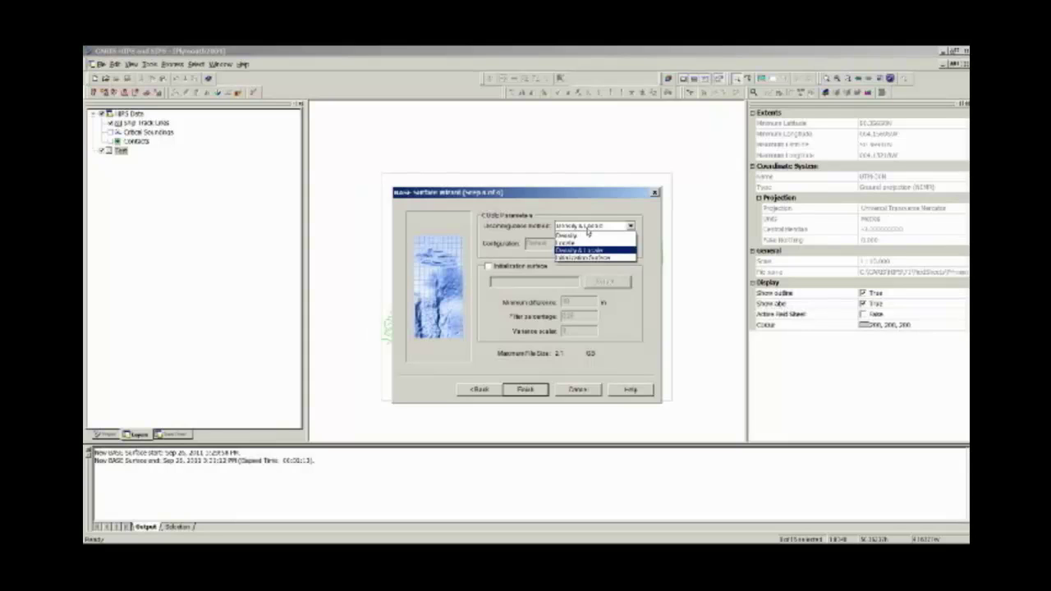
click(587, 232)
click(569, 394)
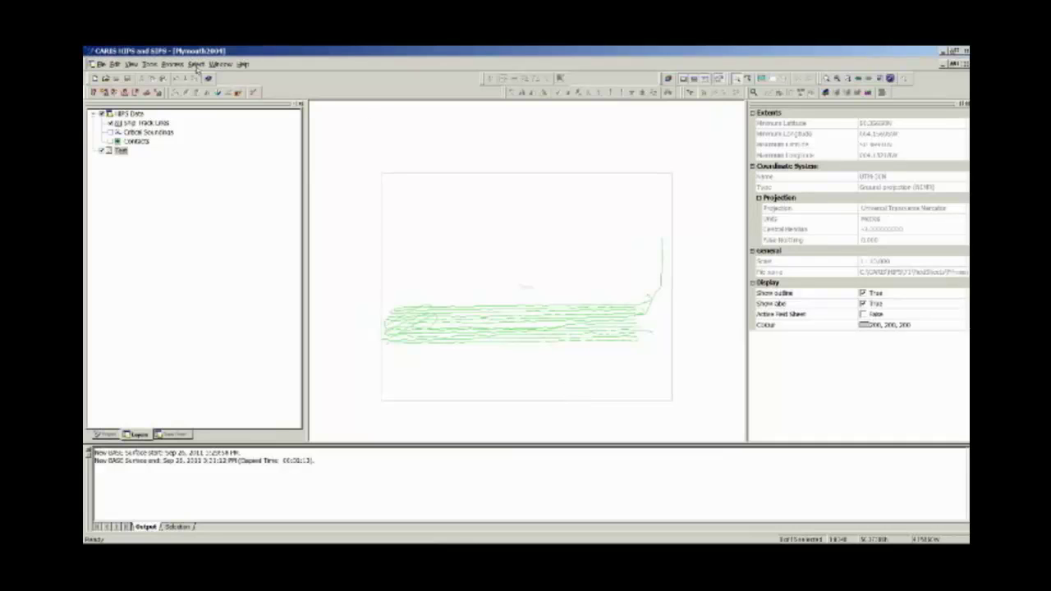
- Open the HIPS_Training field sheet under Plymouth2004 to show its colour-coded CUBE surface
click(101, 65)
click(136, 175)
click(467, 249)
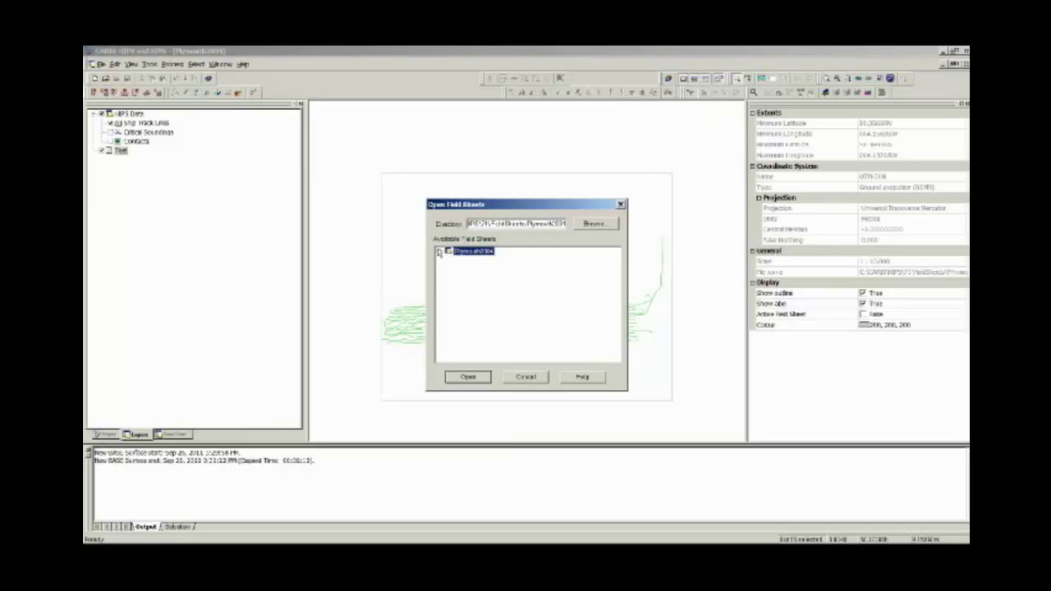
click(440, 252)
click(476, 261)
click(479, 377)
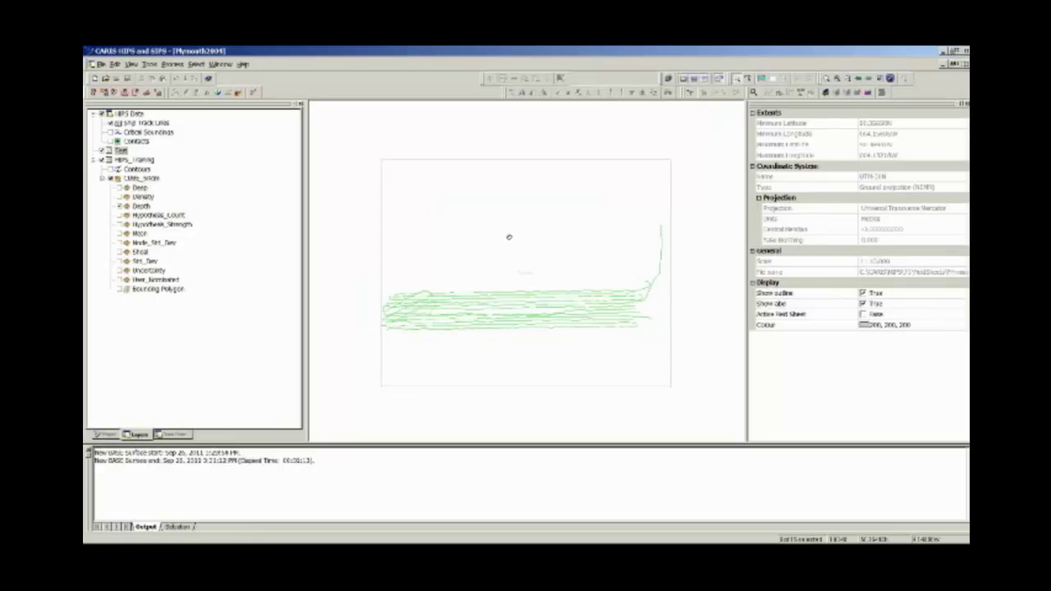
scroll(507, 277, up, 1)
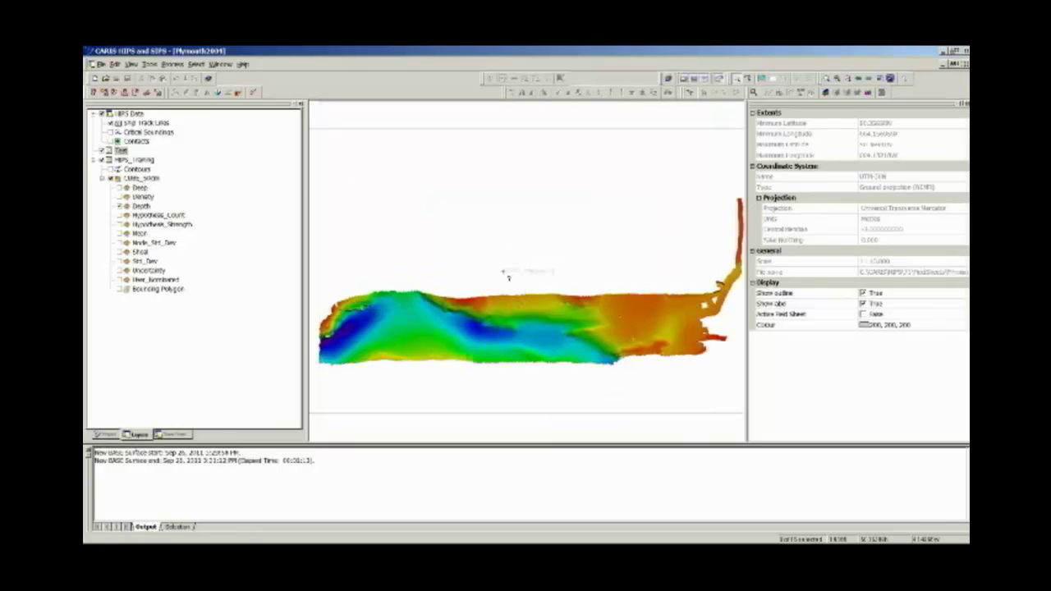